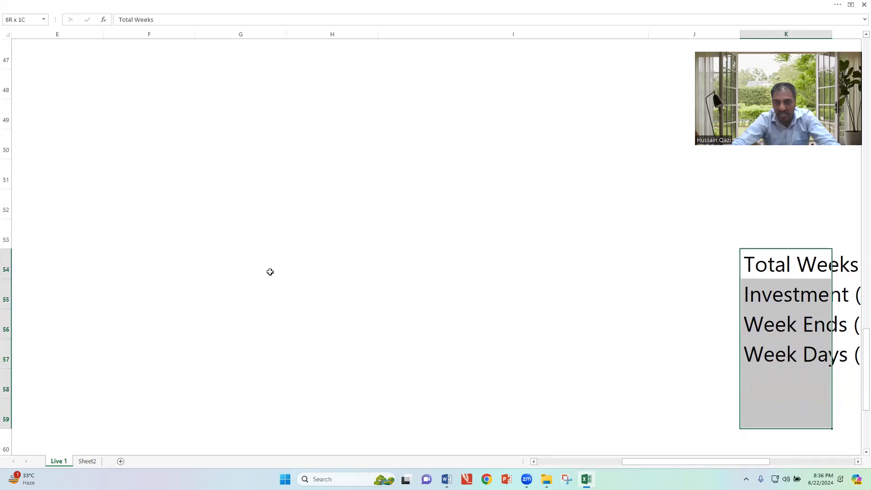
pyautogui.hotkey('shift', 'Right')
pyautogui.hotkey('shift', 'Right')
pyautogui.hotkey('shift', 'Right')
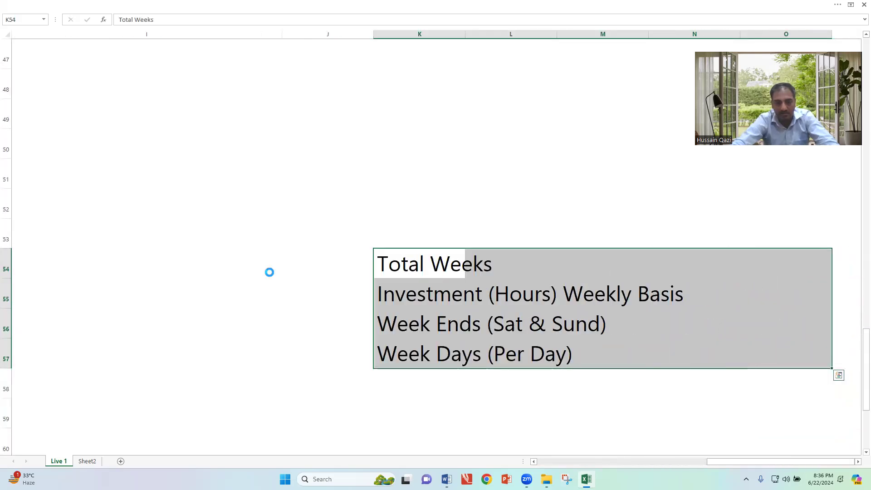
pyautogui.press('Left')
pyautogui.press('Left')
pyautogui.press('Left')
pyautogui.press('Left')
pyautogui.press('Left')
pyautogui.press('Left')
pyautogui.press('Left')
pyautogui.press('Left')
pyautogui.press('Left')
pyautogui.press('Left')
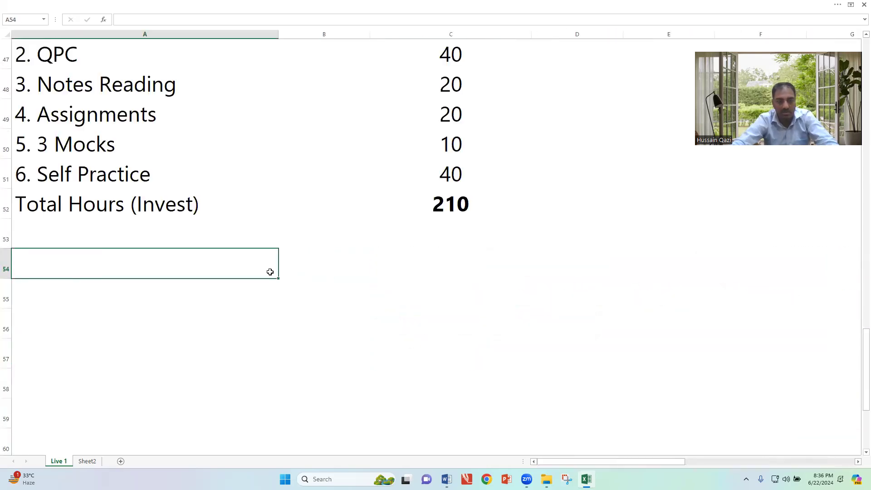
pyautogui.hotkey('ctrl', 'c')
pyautogui.hotkey('ctrl', 'v')
pyautogui.press('Escape')
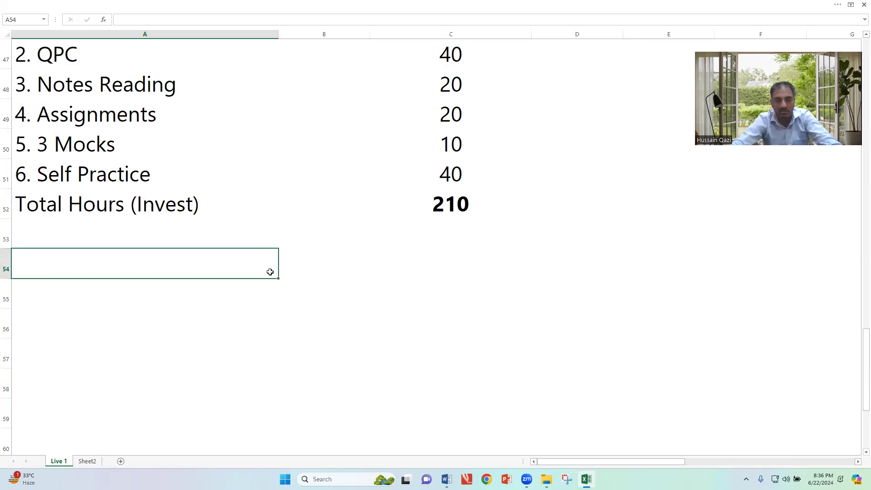
# Step: Copy the four labels from Total Weeks to Week Days (Per Day) in K54:K57 into column A, starting at A54
pyautogui.press('Right')
pyautogui.press('Right')
pyautogui.press('Right')
pyautogui.press('Right')
pyautogui.press('Right')
pyautogui.press('Right')
pyautogui.press('Right')
pyautogui.press('Right')
pyautogui.press('Right')
pyautogui.press('Right')
pyautogui.hotkey('shift', 'Down')
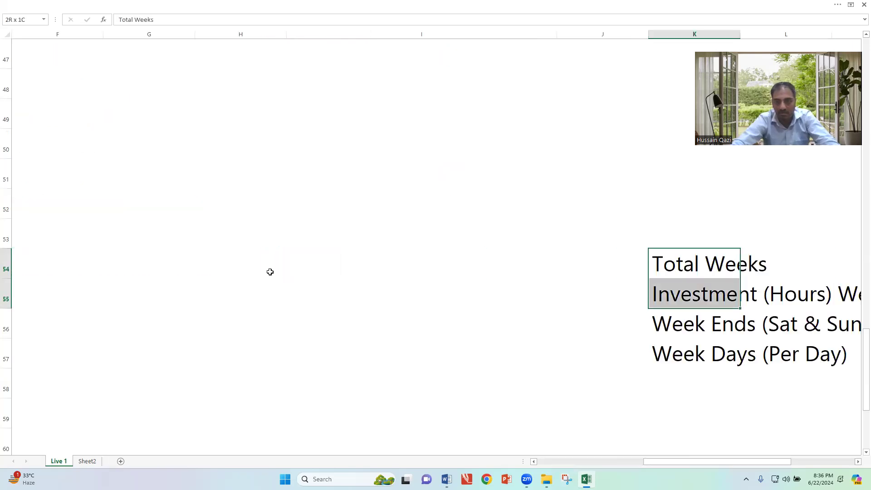
pyautogui.hotkey('shift', 'Down')
pyautogui.hotkey('shift', 'Down')
pyautogui.hotkey('ctrl', 'c')
pyautogui.press('Left')
pyautogui.press('Left')
pyautogui.press('Left')
pyautogui.press('Left')
pyautogui.press('Left')
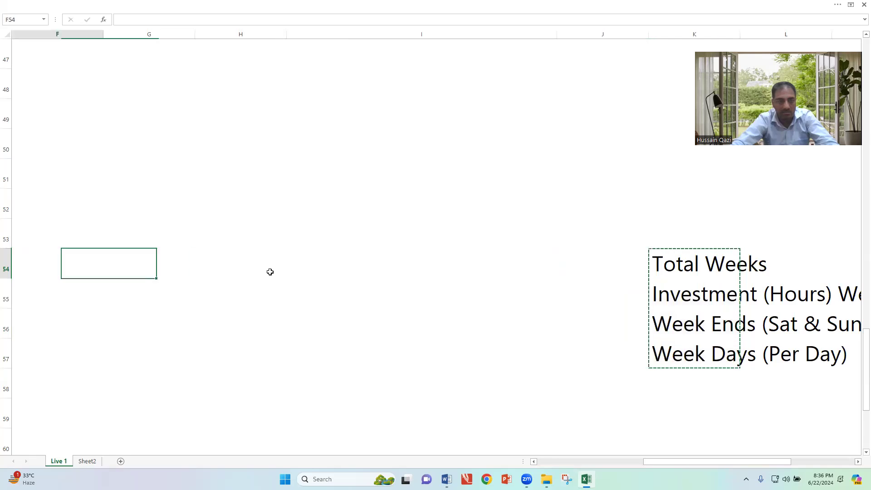
pyautogui.press('Left')
pyautogui.press('Left')
pyautogui.press('Left')
pyautogui.press('Left')
pyautogui.press('Left')
pyautogui.write('`')
pyautogui.press('Escape')
pyautogui.hotkey('ctrl', 'v')
# Step: Enter 8 as the Total Weeks value in C54
pyautogui.press('Right')
pyautogui.press('Right')
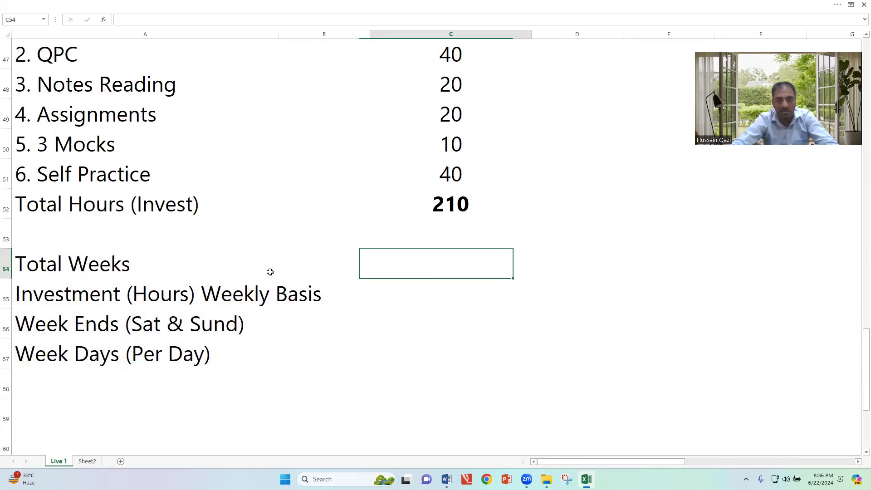
pyautogui.write('8')
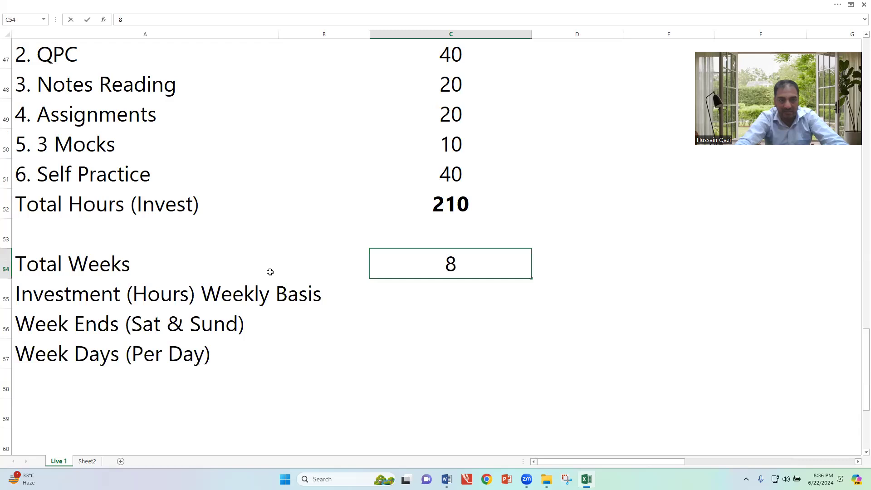
pyautogui.press('Return')
pyautogui.press('Up')
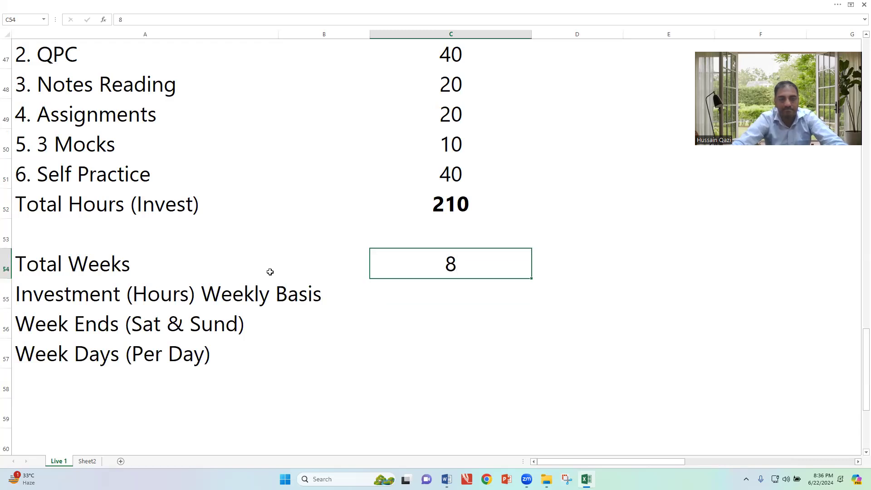
# Step: Calculate the weekly hour investment in C55 by dividing total hours by total weeks with =C52/C54
pyautogui.press('Down')
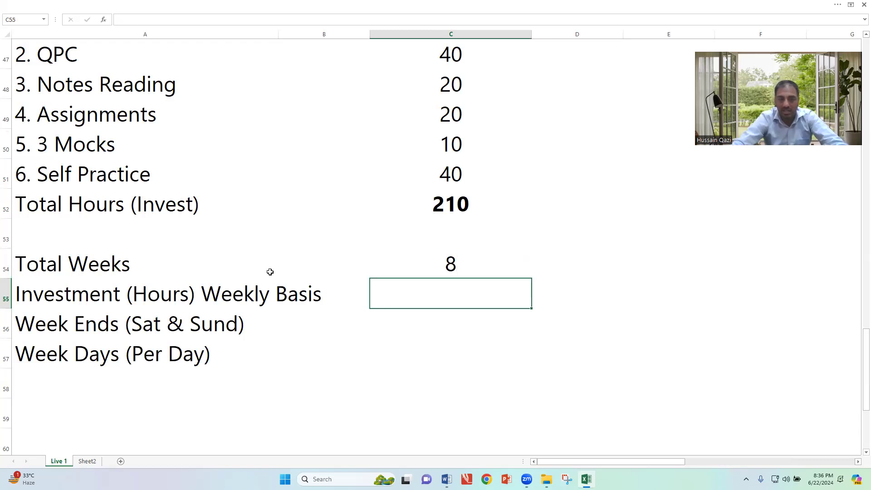
pyautogui.write('=')
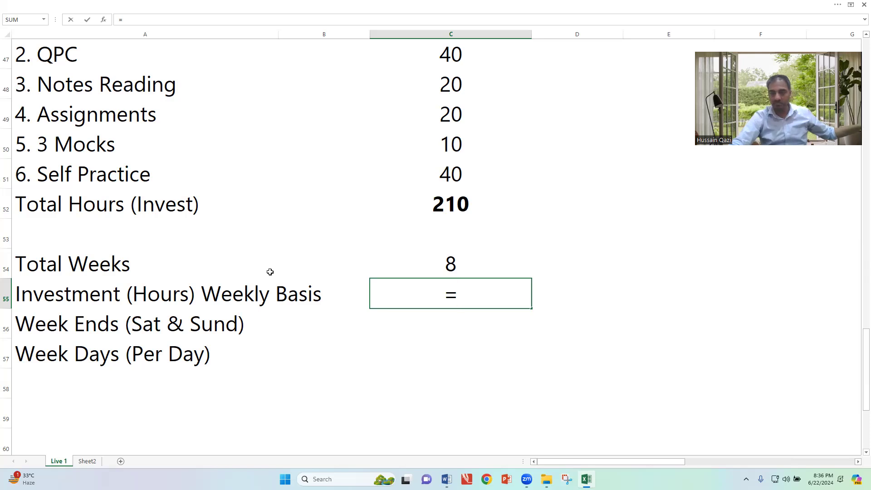
pyautogui.press('Up')
pyautogui.press('Up')
pyautogui.press('Up')
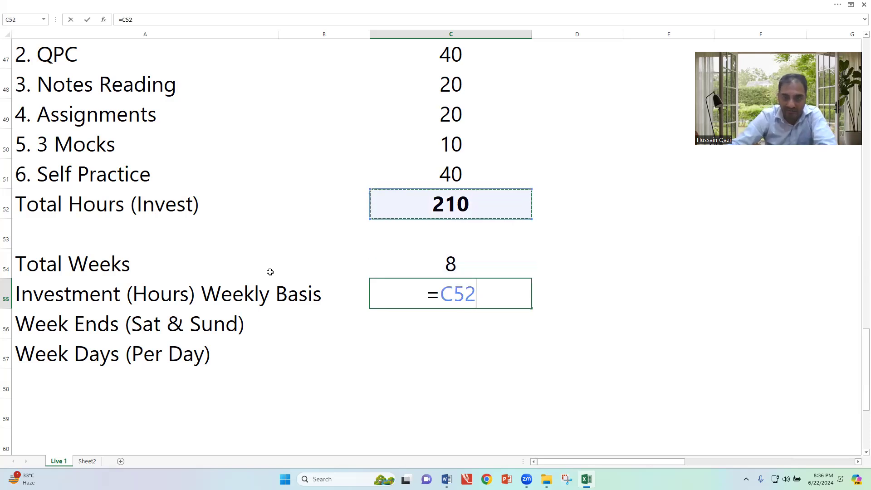
pyautogui.write('/')
pyautogui.press('Up')
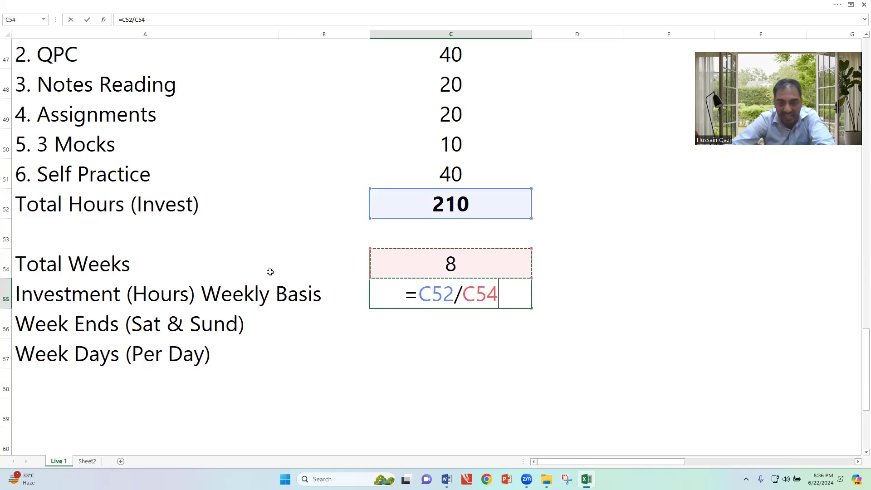
pyautogui.press('Return')
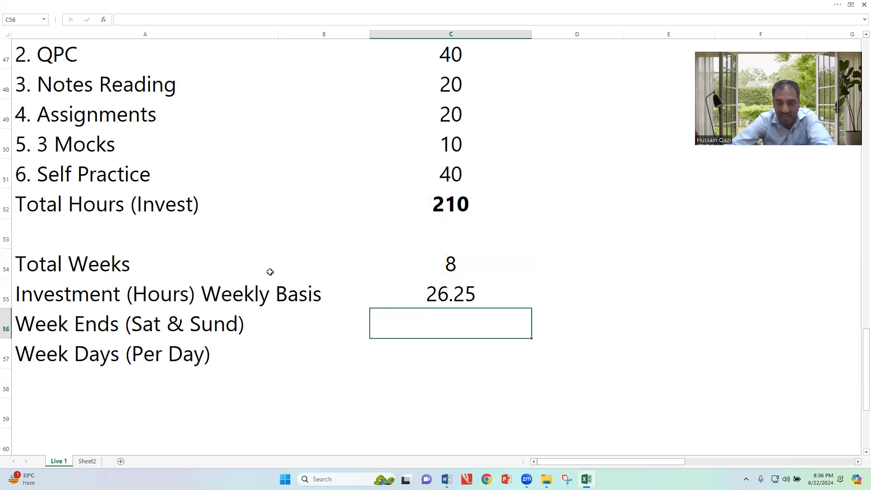
# Step: Reduce the weekly investment figure in C55 to zero decimal places
pyautogui.press('Up')
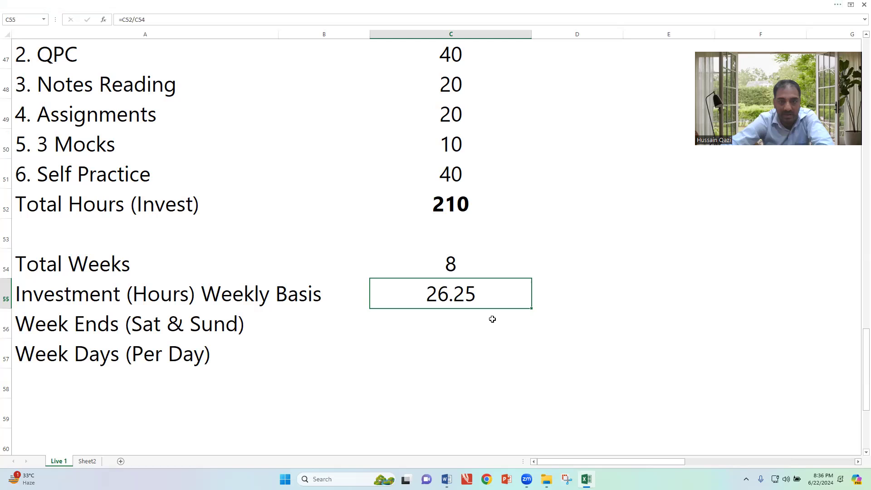
pyautogui.rightClick(500, 301)
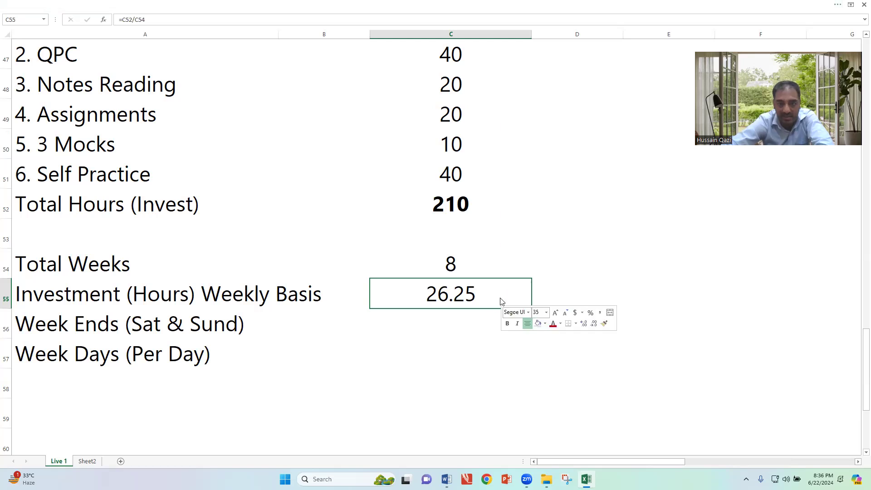
pyautogui.click(594, 323)
pyautogui.click(594, 323)
pyautogui.click(379, 322)
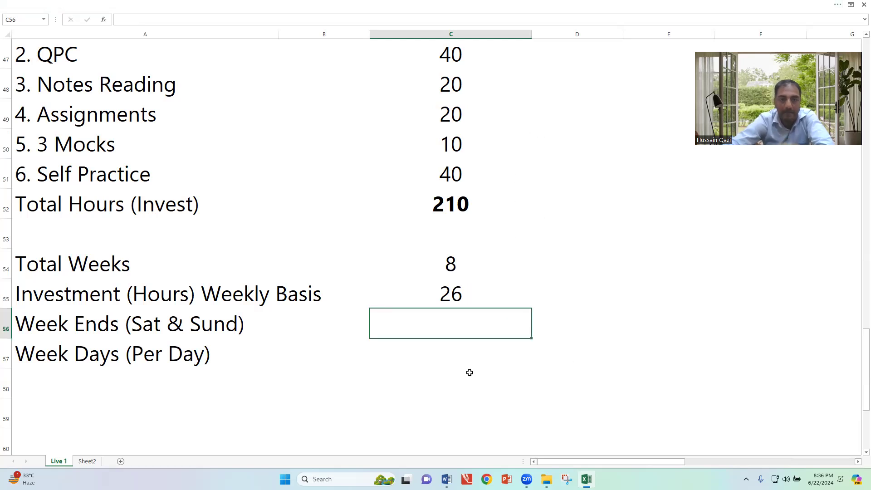
# Step: Enter the formula =8*2 in C56 for the Week Ends (Sat & Sund) hours
pyautogui.press('Left')
pyautogui.press('Left')
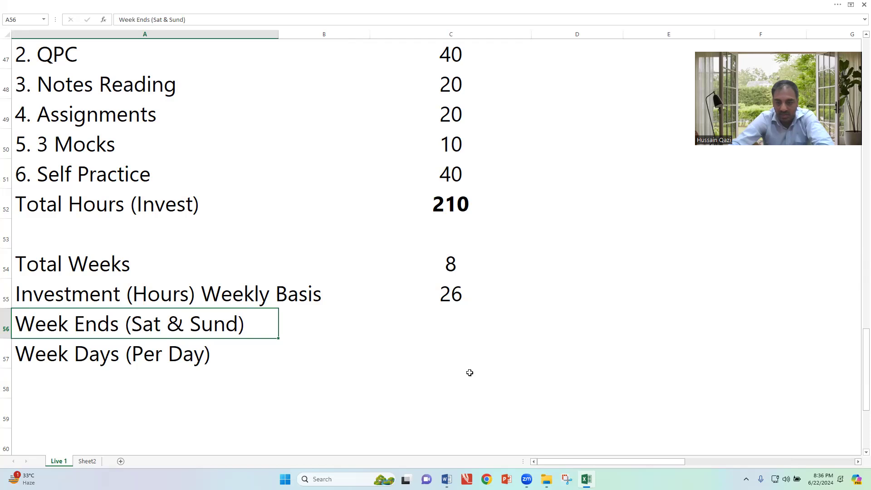
pyautogui.press('Right')
pyautogui.press('Right')
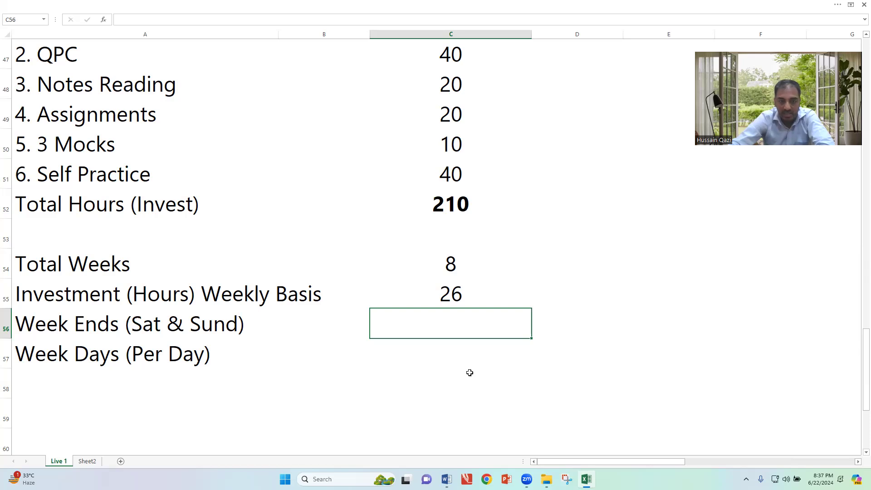
pyautogui.write('=')
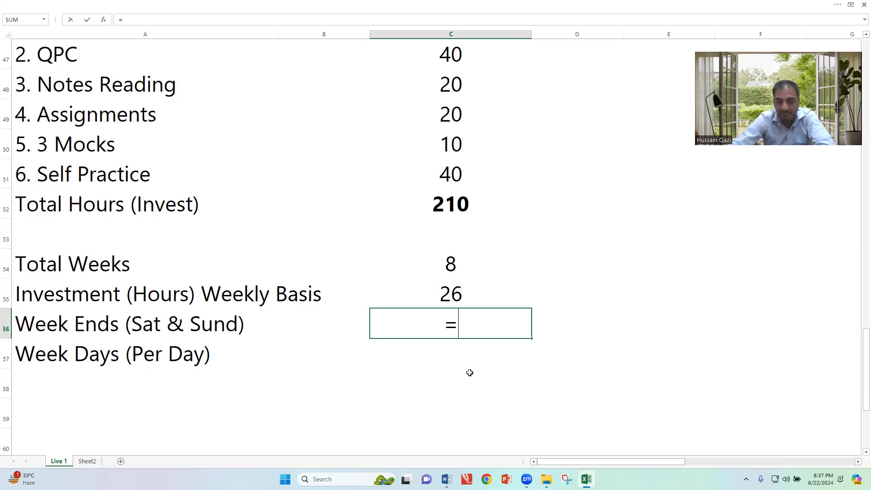
pyautogui.write('8')
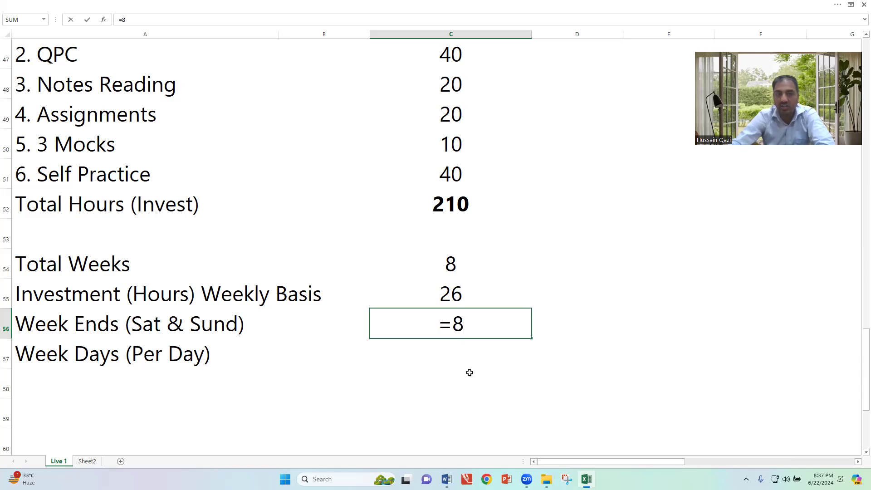
pyautogui.write('*2')
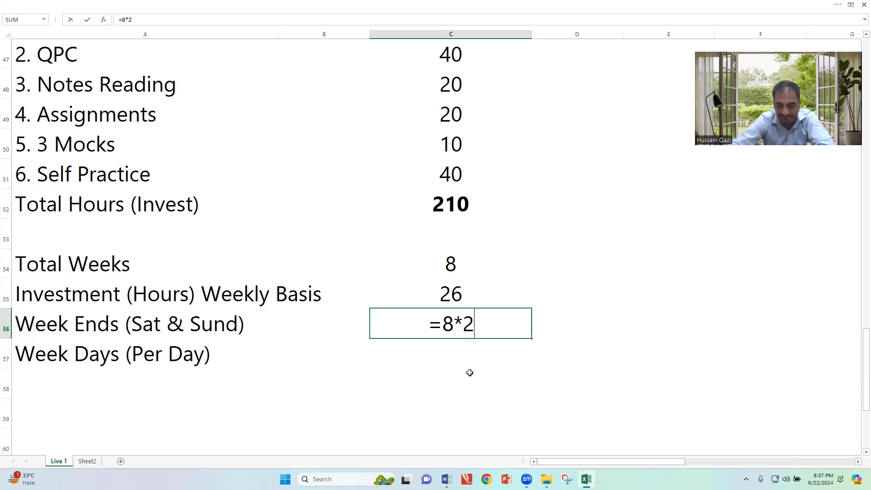
pyautogui.press('Return')
# Step: Add the text note 8*2 in D56 beside the weekend hours
pyautogui.press('Up')
pyautogui.press('Right')
pyautogui.write('8*2')
pyautogui.press('Return')
pyautogui.press('Left')
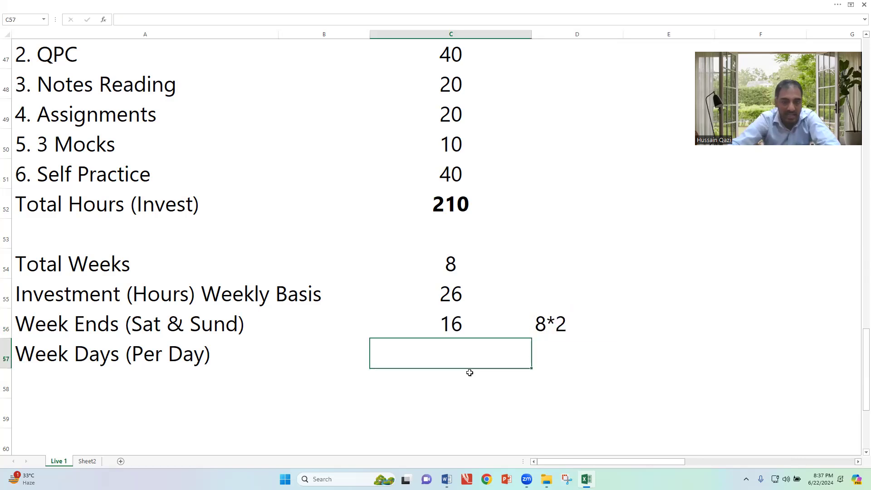
# Step: Enter the formula =(26-16)/4 in C57 for the Week Days (Per Day) hours
pyautogui.write('=')
pyautogui.press('Up')
pyautogui.press('Down')
pyautogui.press('BackSpace')
pyautogui.write('(26-')
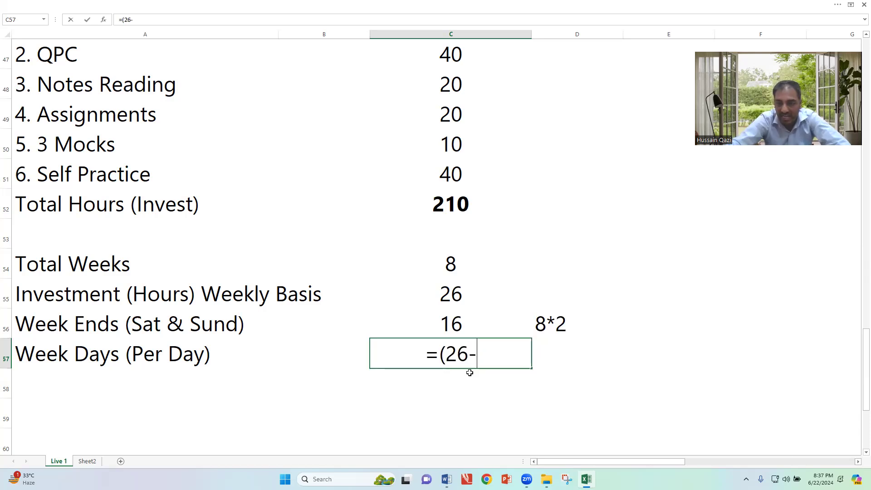
pyautogui.write('16)/')
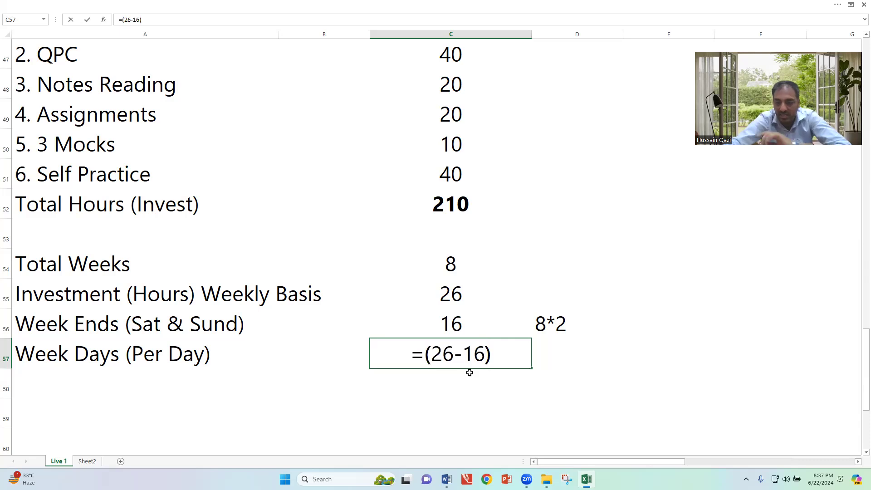
pyautogui.write('4')
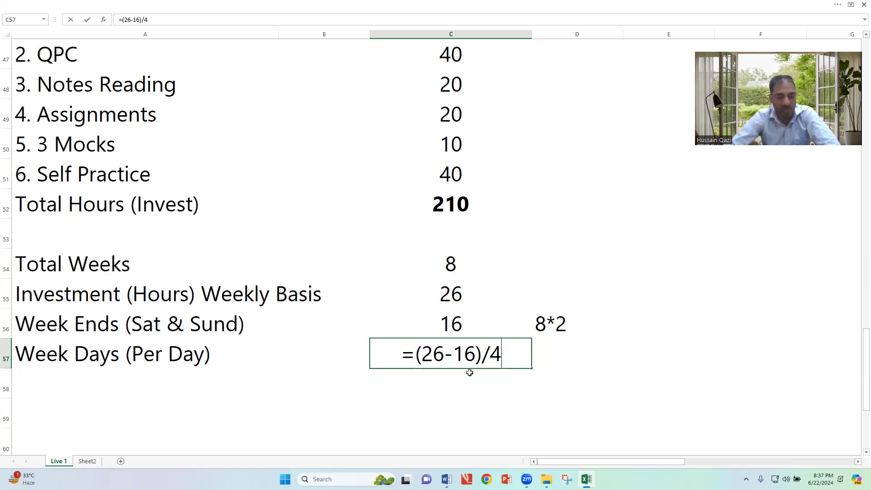
pyautogui.press('Return')
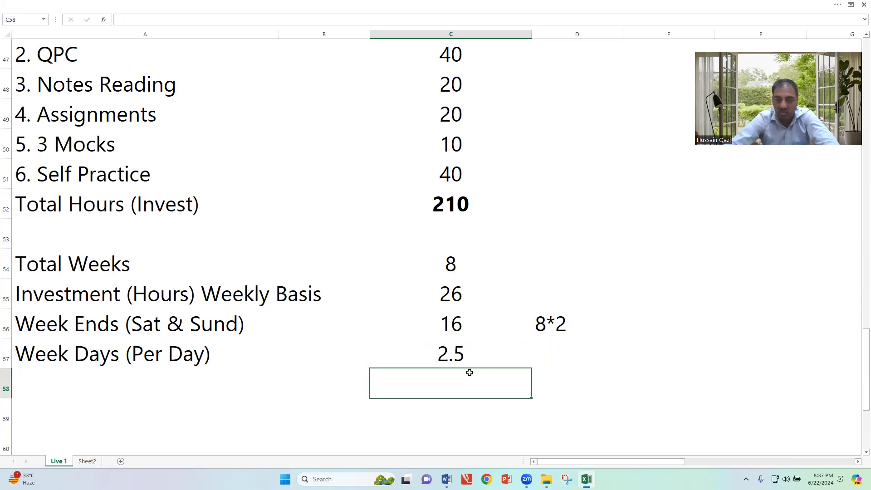
# Step: Fill the Week Ends and Week Days rows, A56:C57, with a light orange theme colour
pyautogui.press('Up')
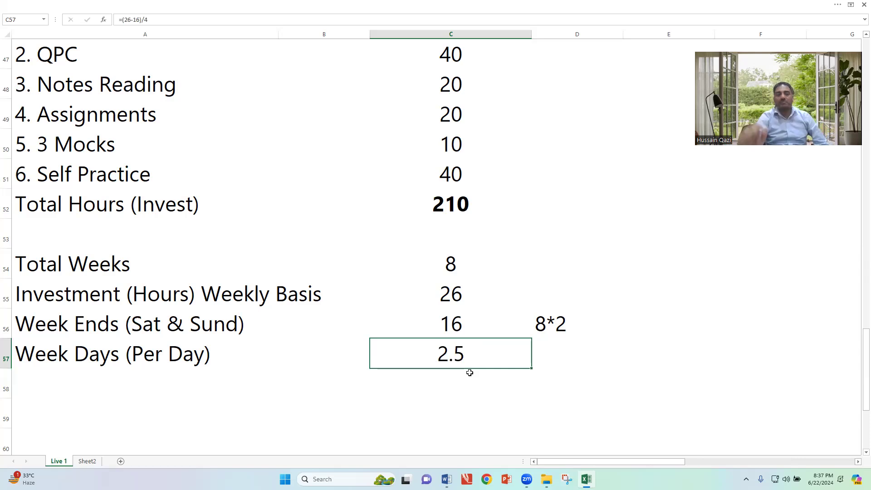
pyautogui.press('Up')
pyautogui.press('Left')
pyautogui.press('Left')
pyautogui.hotkey('shift', 'Right')
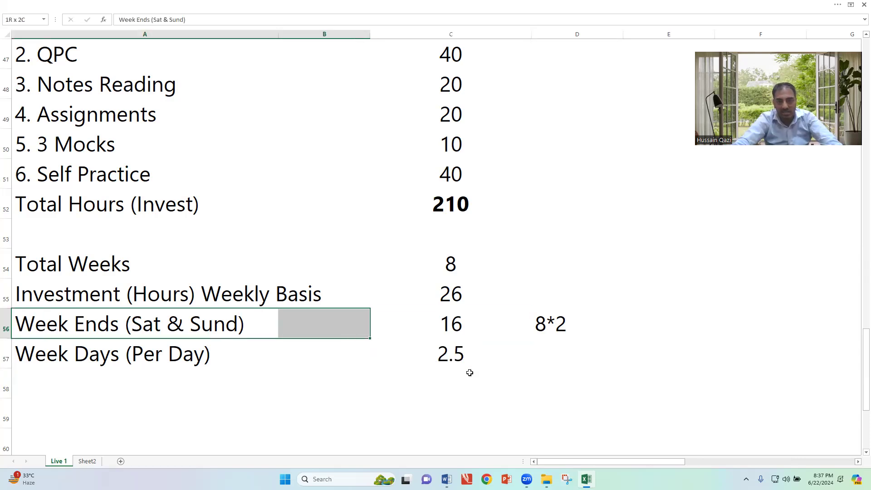
pyautogui.hotkey('shift', 'Right')
pyautogui.hotkey('shift', 'Down')
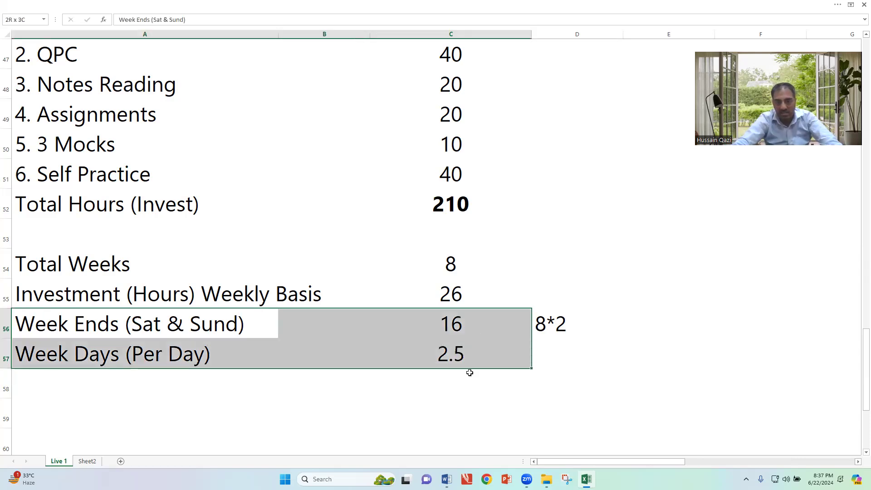
pyautogui.rightClick(370, 320)
pyautogui.click(415, 345)
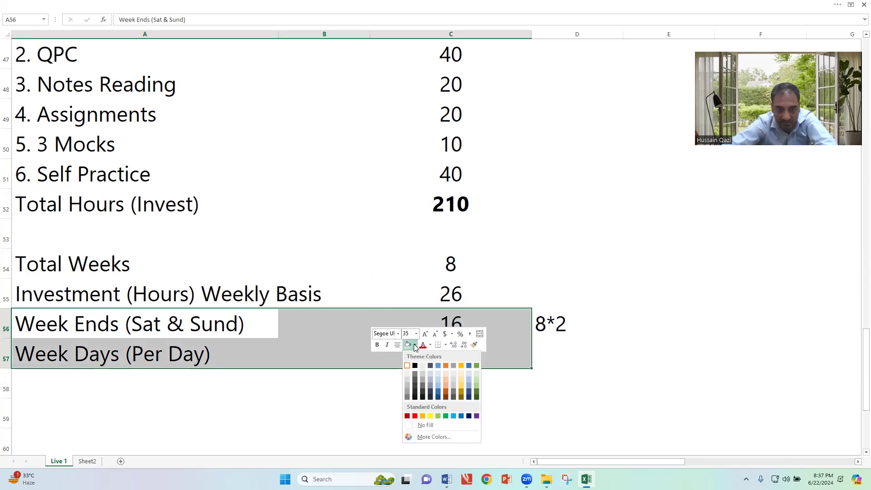
pyautogui.click(444, 375)
pyautogui.click(261, 359)
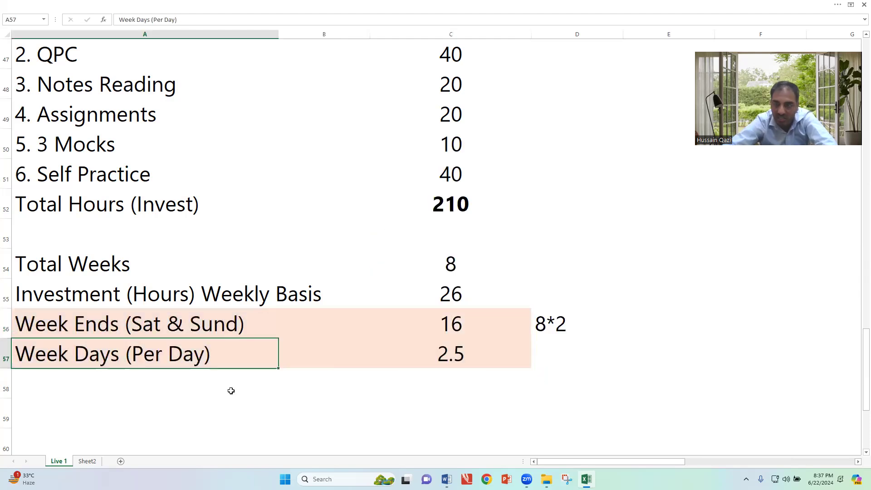
# Step: Review the weekend and weekday study hours in A56:C57
pyautogui.press('Up')
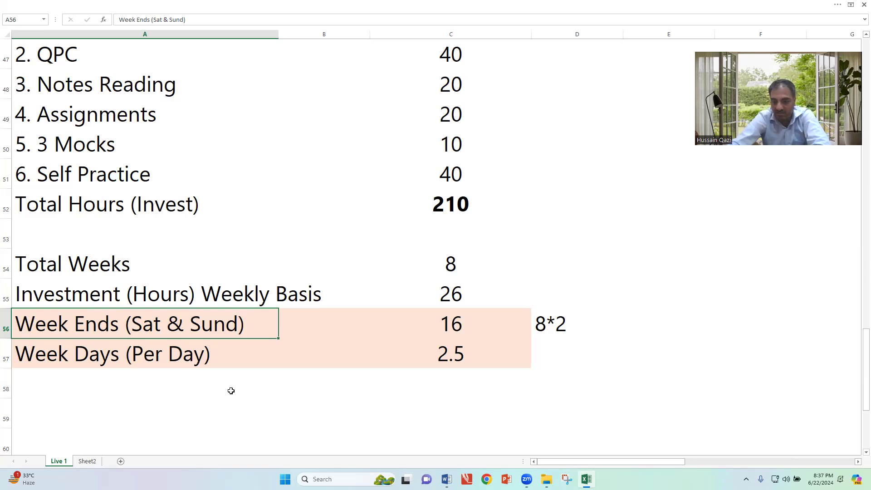
pyautogui.press('Right')
pyautogui.press('Right')
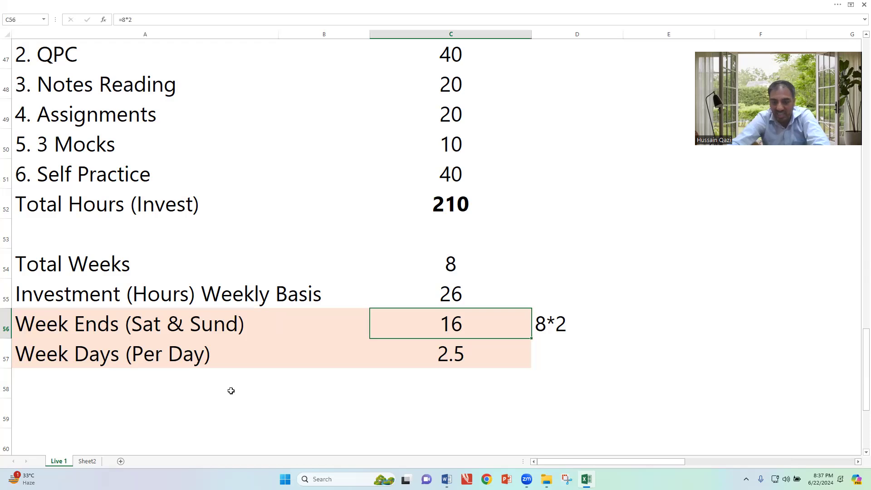
pyautogui.press('Left')
pyautogui.press('Left')
pyautogui.hotkey('shift', 'Right')
pyautogui.hotkey('shift', 'Right')
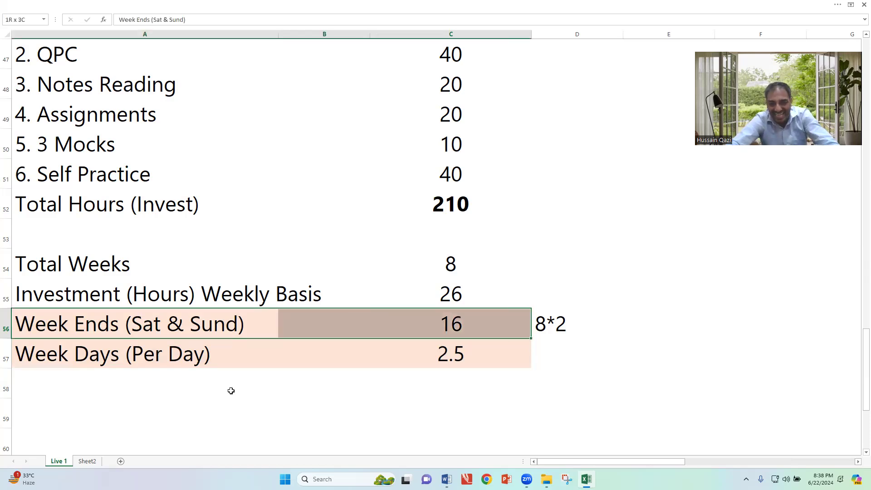
pyautogui.hotkey('shift', 'Down')
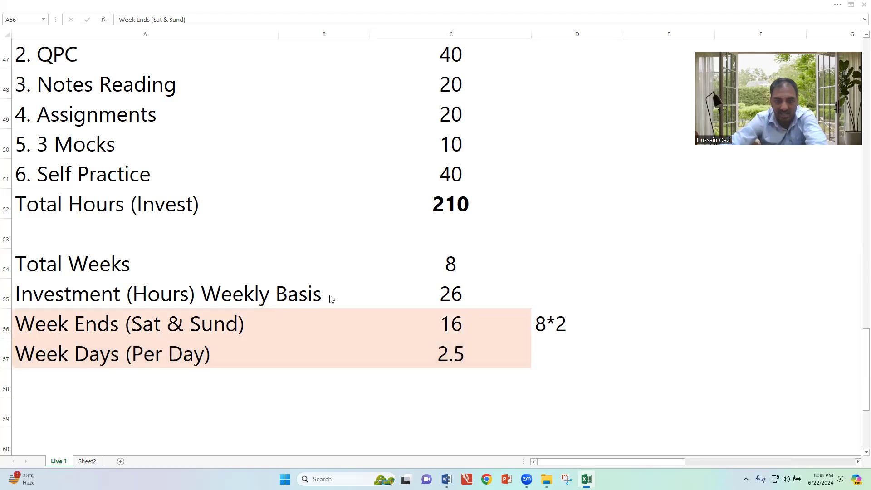
# Step: Review the eight-week study plan from the course coverage heading in row 45 through the weekly, weekend and weekday hours in rows 55 to 57
pyautogui.click(301, 288)
pyautogui.click(300, 289)
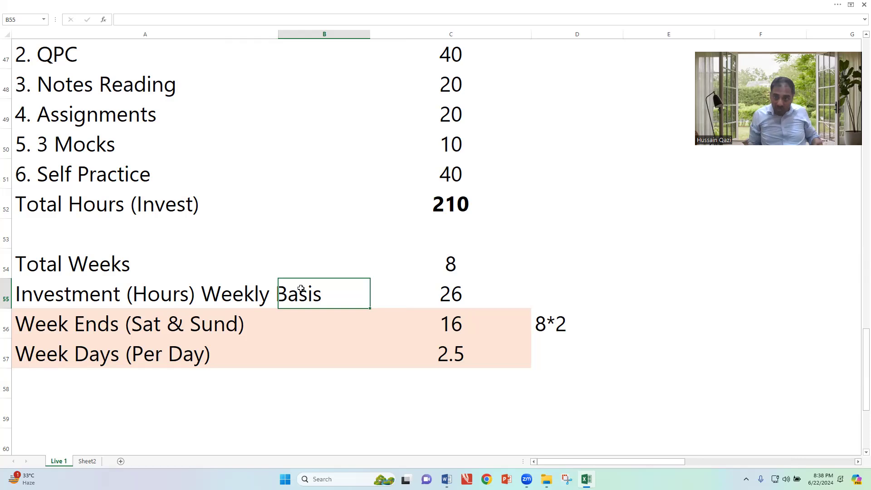
pyautogui.press('Up')
pyautogui.press('Up')
pyautogui.press('Up')
pyautogui.press('Up')
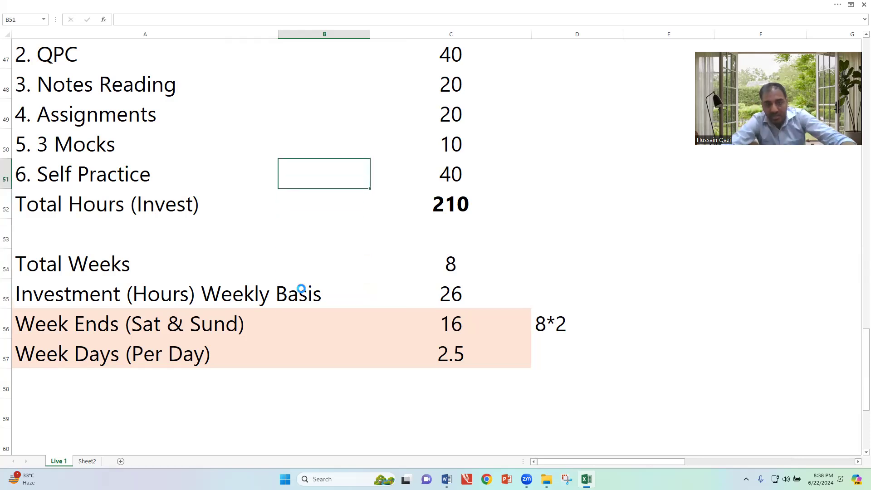
pyautogui.press('Down')
pyautogui.press('Down')
pyautogui.press('Down')
pyautogui.press('Down')
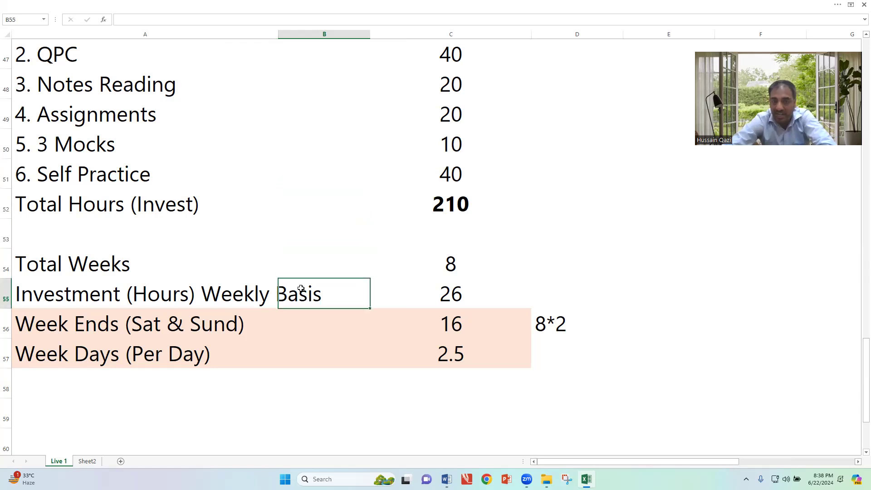
pyautogui.press('Up')
pyautogui.press('Up')
pyautogui.press('Up')
pyautogui.press('Up')
pyautogui.press('Up')
pyautogui.press('Up')
pyautogui.press('Up')
pyautogui.press('Up')
pyautogui.press('Up')
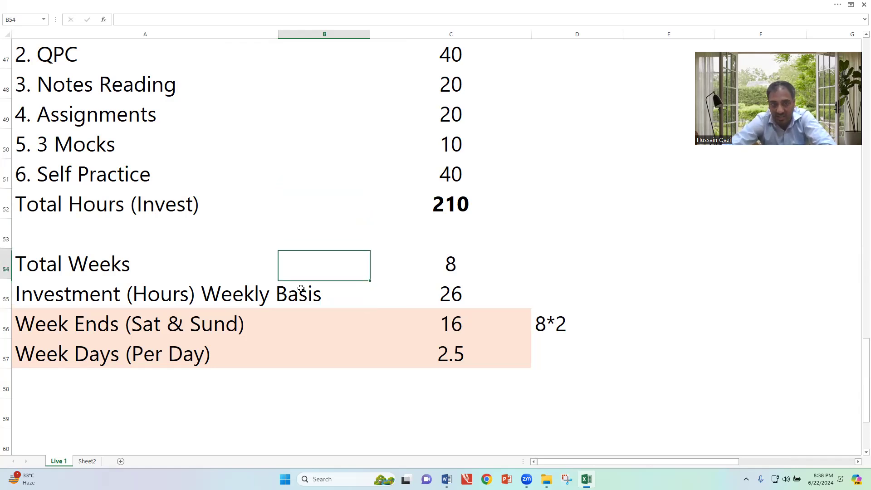
pyautogui.press('Up')
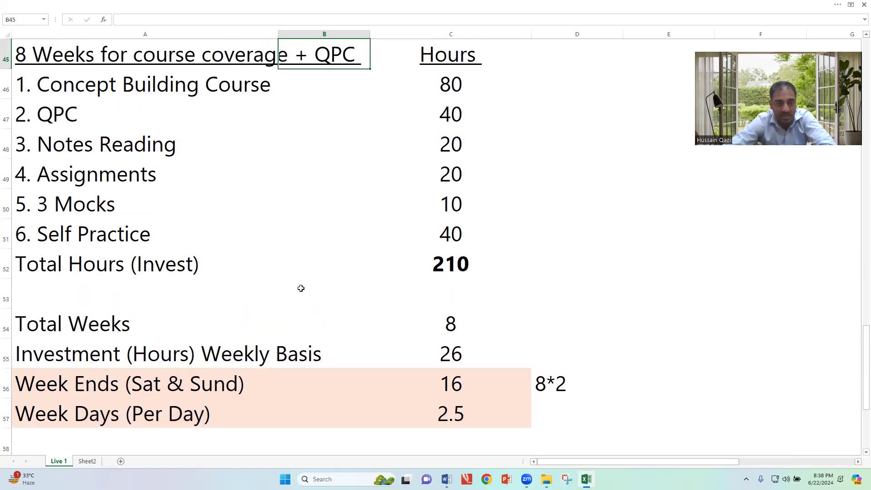
pyautogui.press('Down')
pyautogui.press('Down')
pyautogui.press('Down')
pyautogui.press('Down')
pyautogui.press('Down')
pyautogui.press('Down')
pyautogui.press('Down')
pyautogui.press('Down')
pyautogui.press('Down')
pyautogui.press('Down')
pyautogui.press('Down')
pyautogui.press('Down')
pyautogui.press('Down')
pyautogui.press('Down')
pyautogui.press('Down')
pyautogui.press('Down')
pyautogui.press('Down')
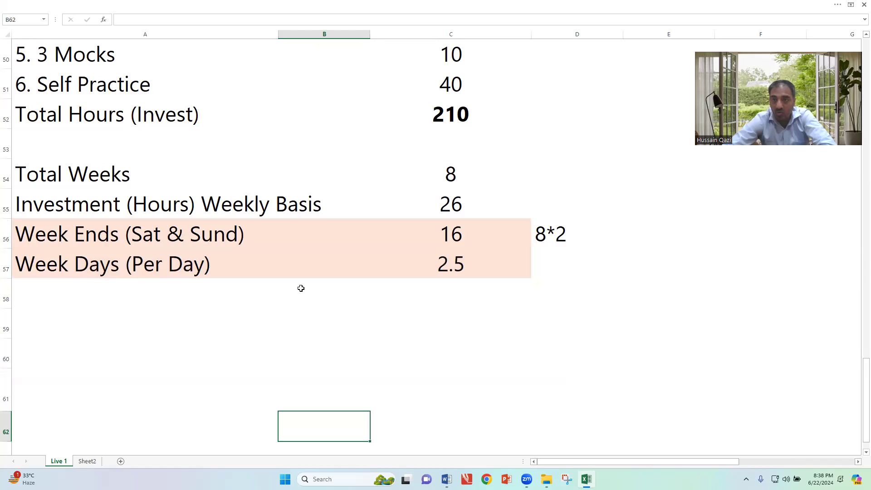
pyautogui.press('Up')
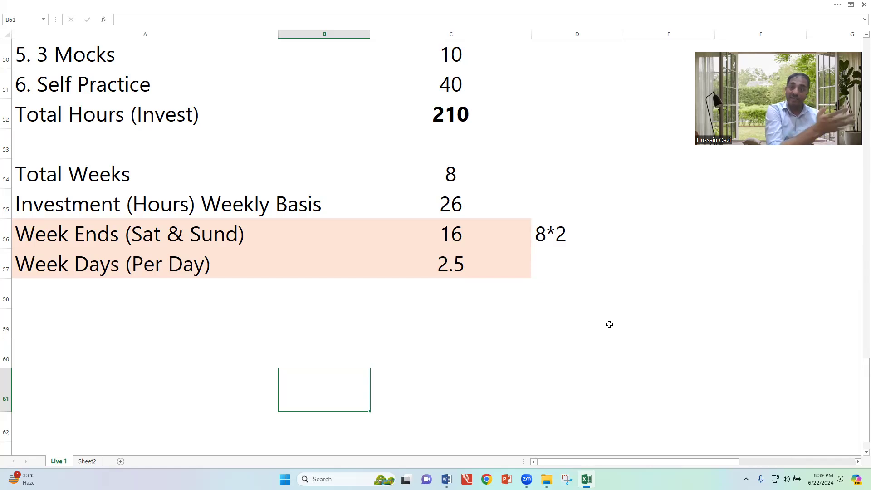
# Step: Calculate the total hours divided by five in C60 with the formula =C52/5 as a trial, and clear the cell
pyautogui.press('Up')
pyautogui.press('Right')
pyautogui.write('=')
pyautogui.press('Up')
pyautogui.press('Up')
pyautogui.press('Up')
pyautogui.press('Up')
pyautogui.press('Up')
pyautogui.press('Up')
pyautogui.press('Up')
pyautogui.press('Up')
pyautogui.write('/5')
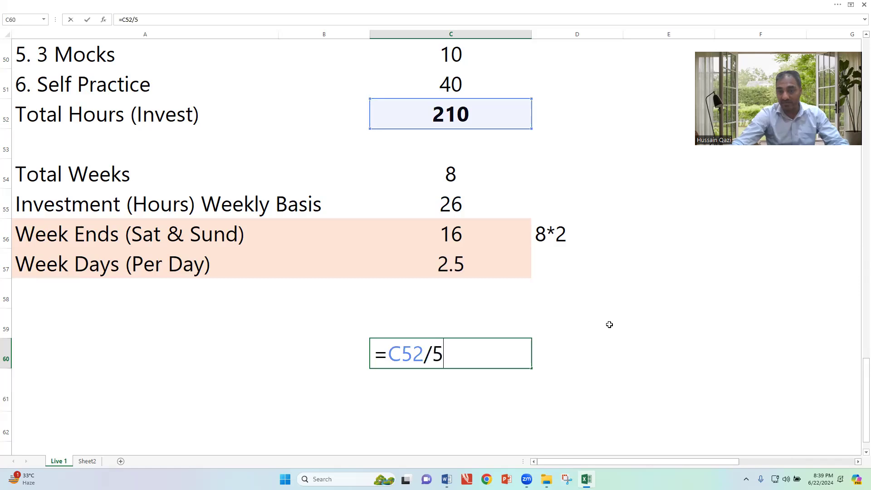
pyautogui.press('Return')
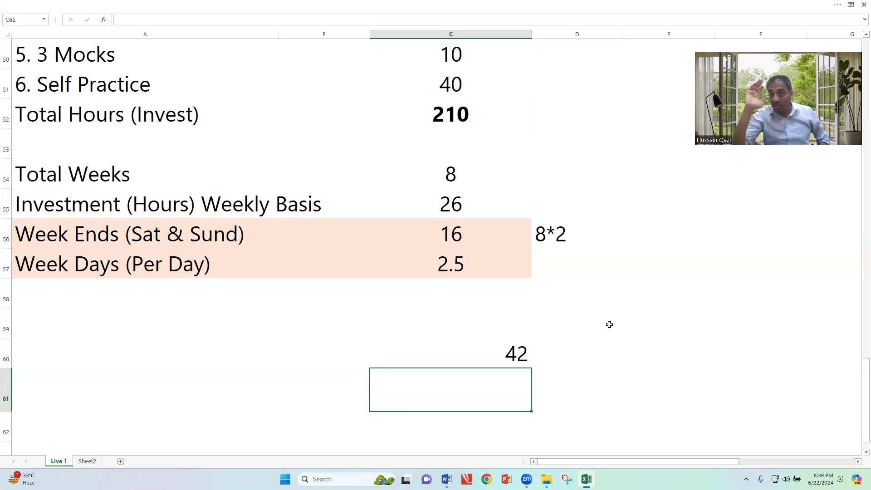
pyautogui.press('Up')
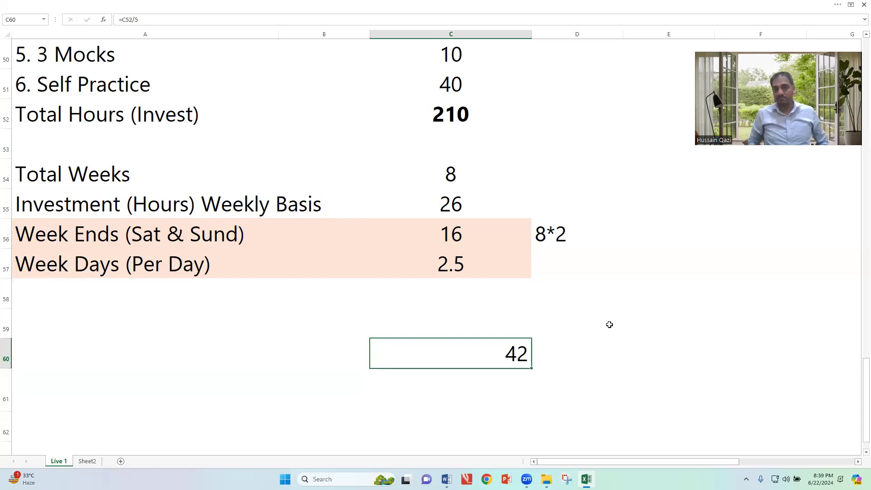
pyautogui.press('Delete')
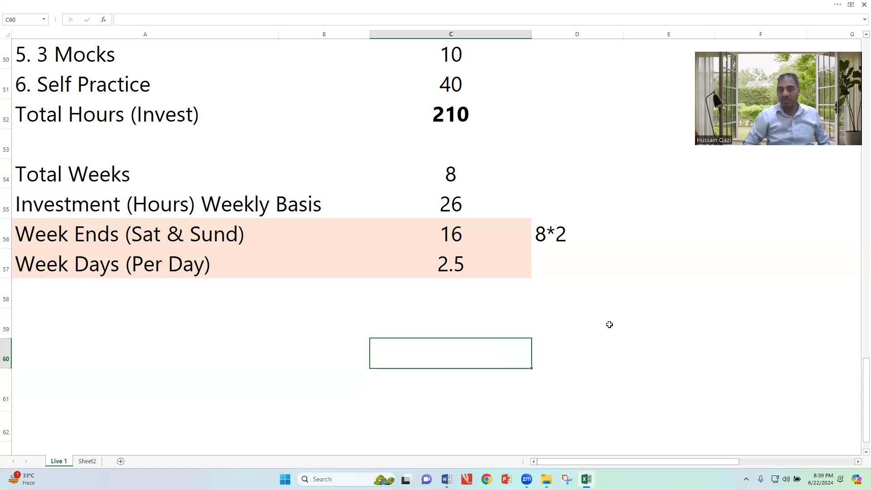